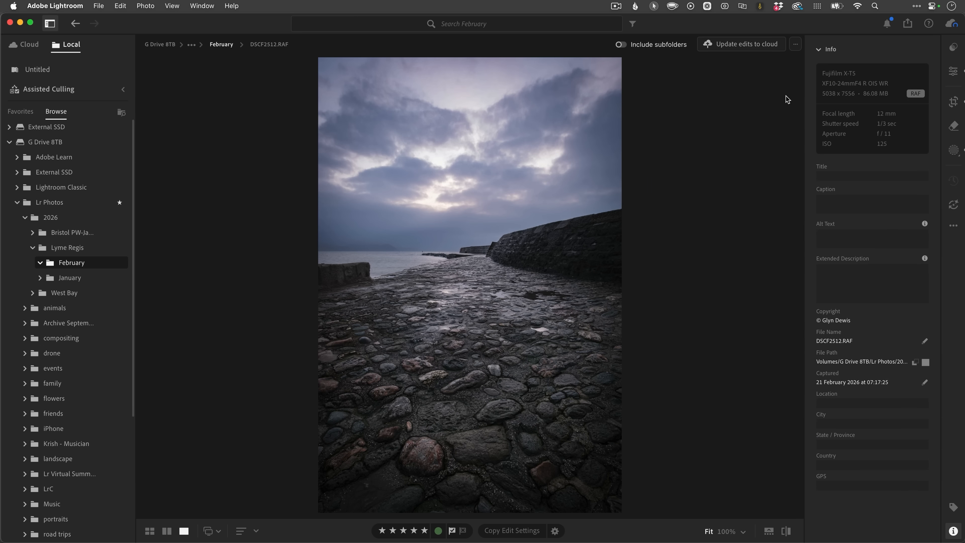
Crop the photo to a 1 x 1 square around the central cobbles and harbour wall, and check its pixel dimensions.
{"action": "left_click", "coordinate": [953, 102]}
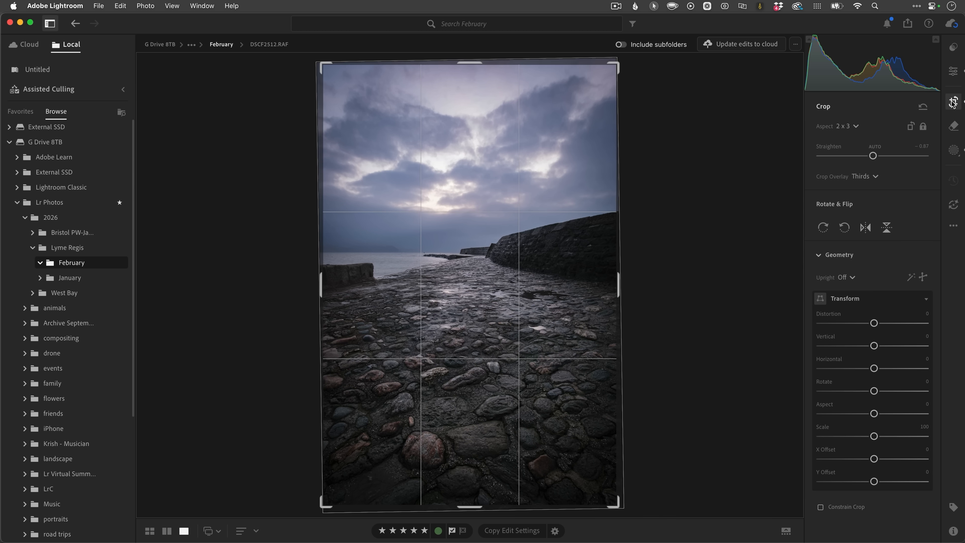
{"action": "left_click", "coordinate": [857, 127]}
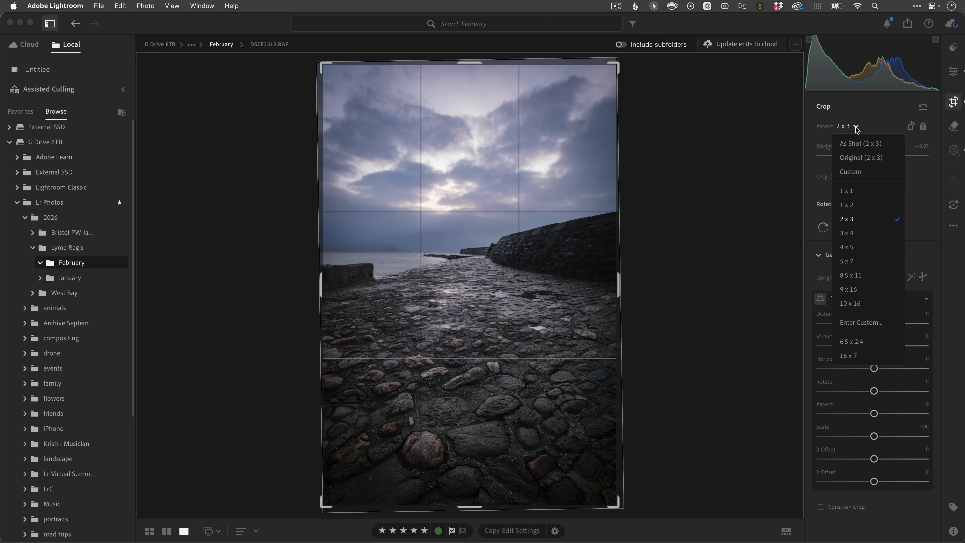
{"action": "left_click", "coordinate": [847, 191]}
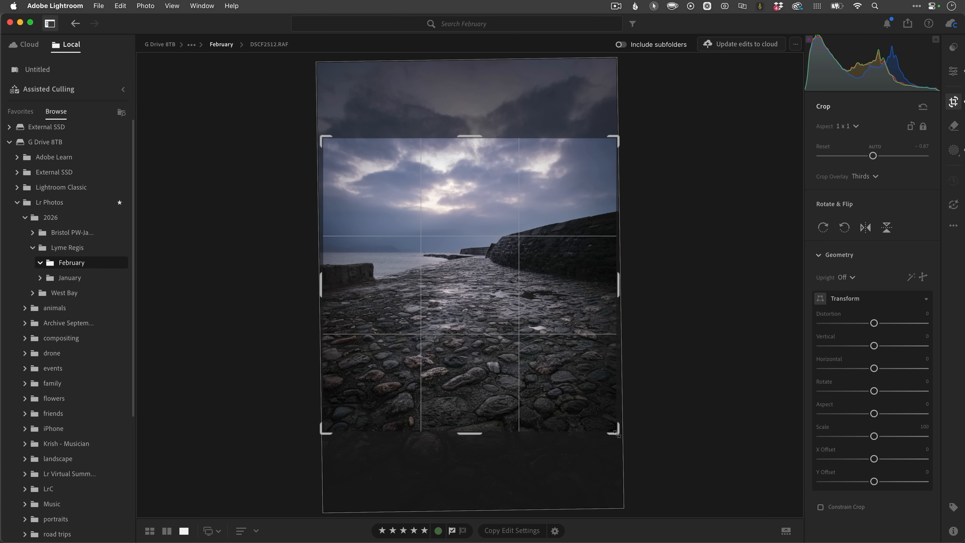
{"action": "left_click_drag", "start_coordinate": [616, 433], "coordinate": [558, 379]}
{"action": "mouse_move", "coordinate": [464, 291]}
{"action": "left_mouse_down"}
{"action": "mouse_move", "coordinate": [465, 283]}
{"action": "mouse_move", "coordinate": [469, 293]}
{"action": "left_mouse_up"}
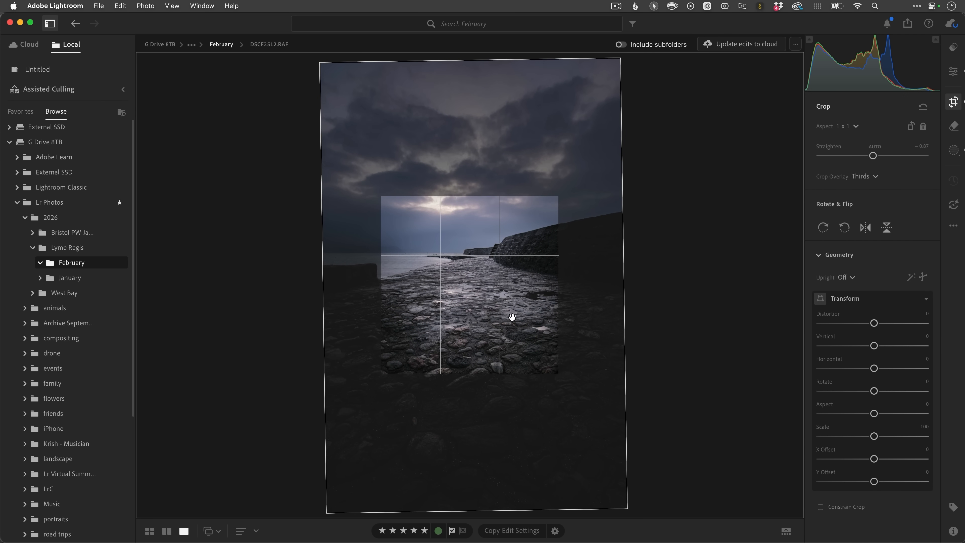
{"action": "key", "text": "Return"}
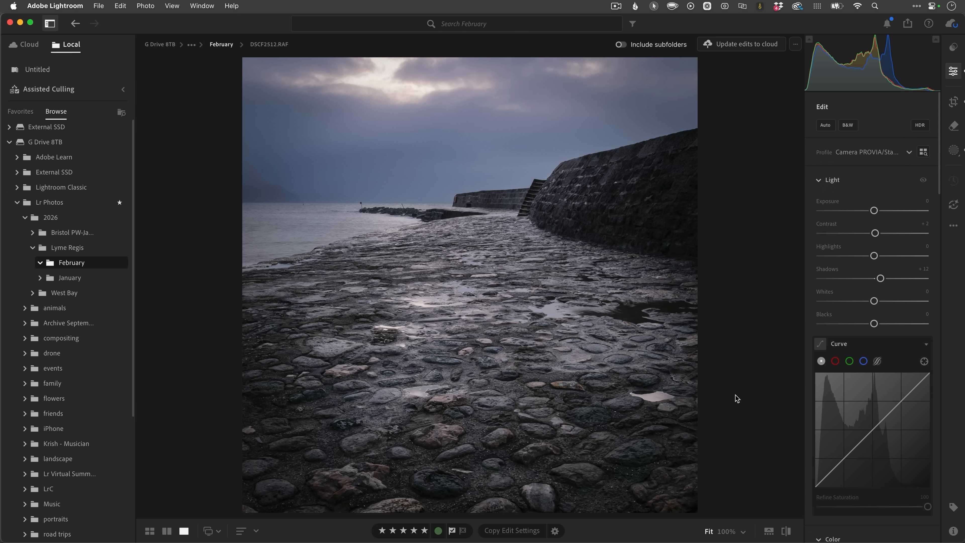
{"action": "key", "text": "i"}
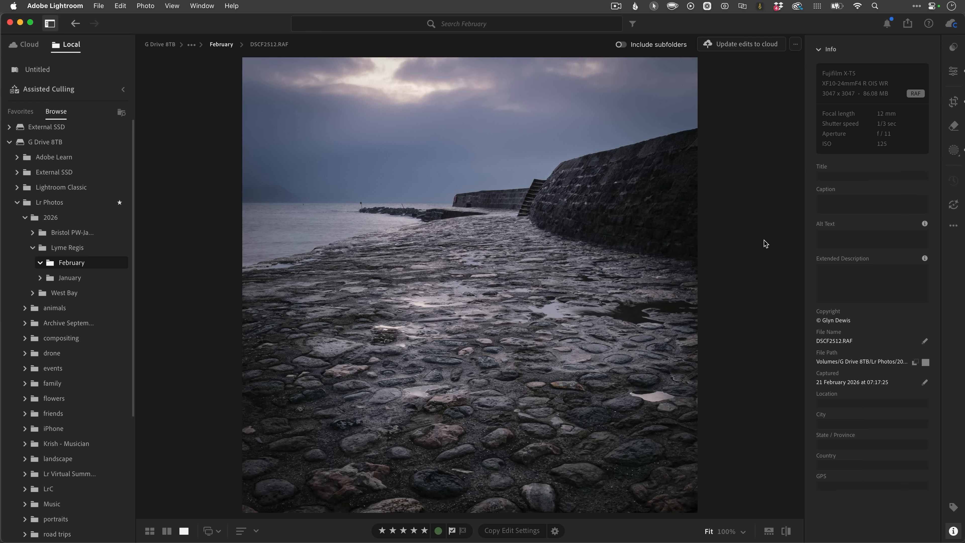
{"action": "left_click", "coordinate": [953, 531]}
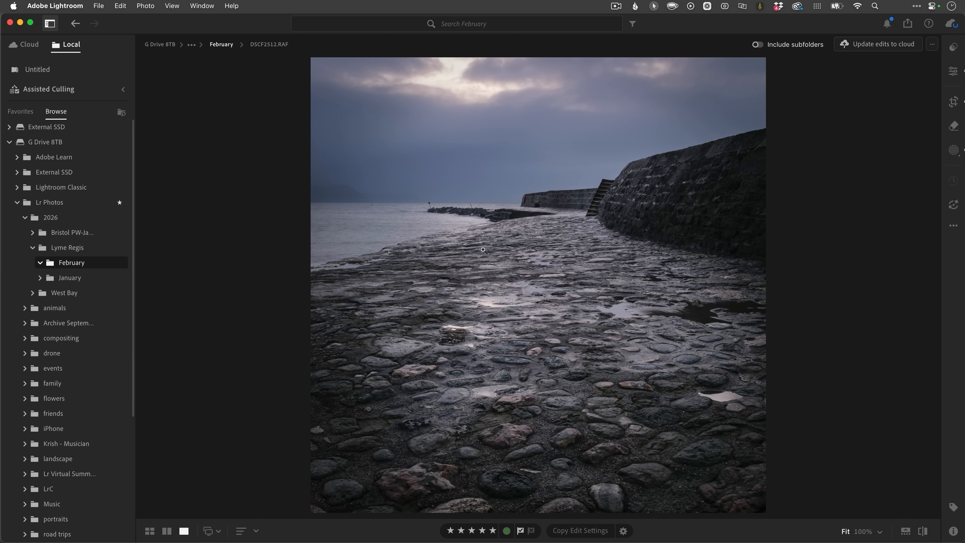
Examine where the Generative Upscale command is offered for the photo in the detail and grid views.
{"action": "left_click", "coordinate": [145, 6]}
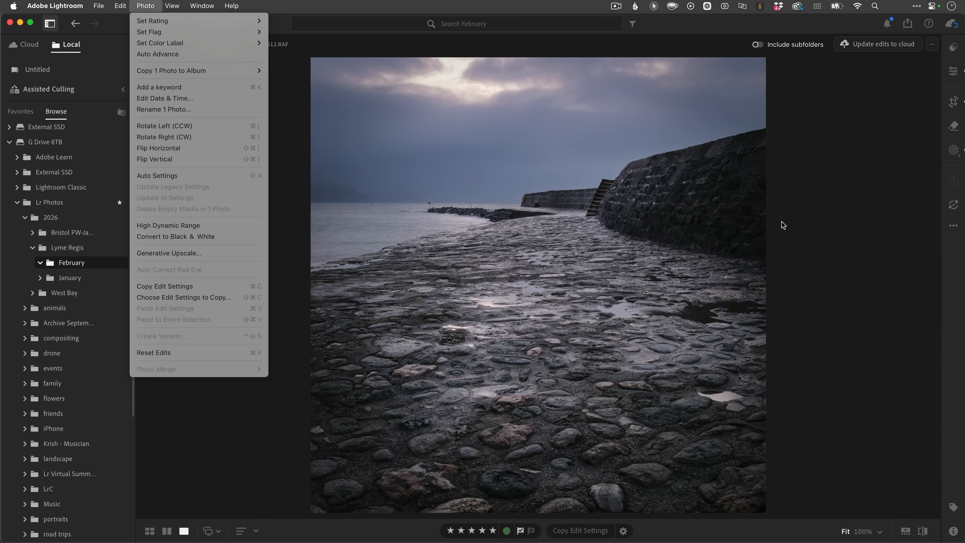
{"action": "left_click", "coordinate": [828, 219]}
{"action": "right_click", "coordinate": [505, 264]}
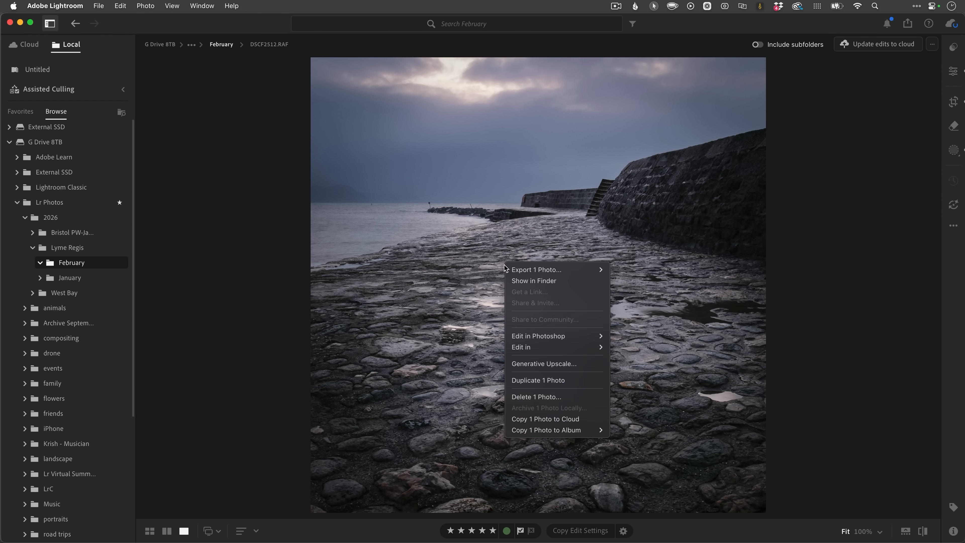
{"action": "mouse_move", "coordinate": [507, 268]}
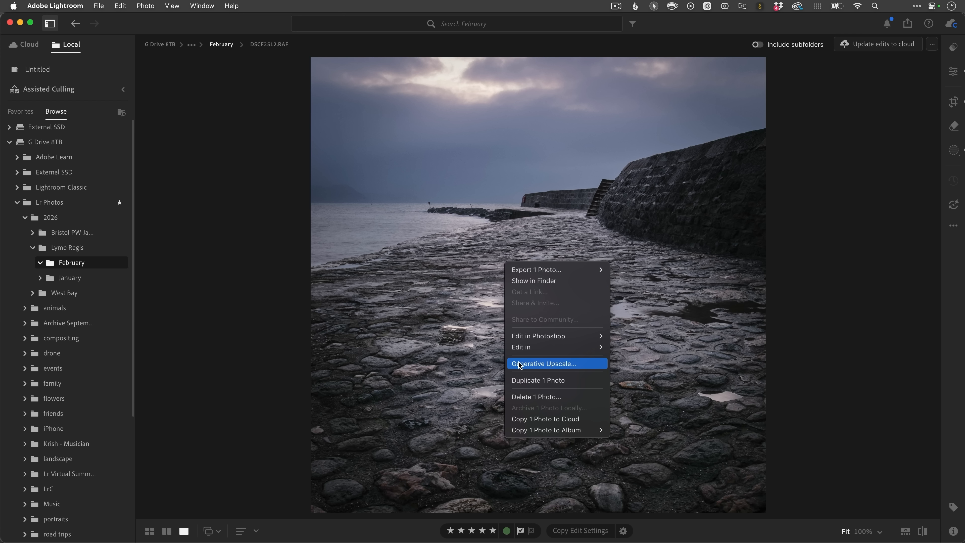
{"action": "left_click", "coordinate": [870, 301]}
{"action": "key", "text": "g"}
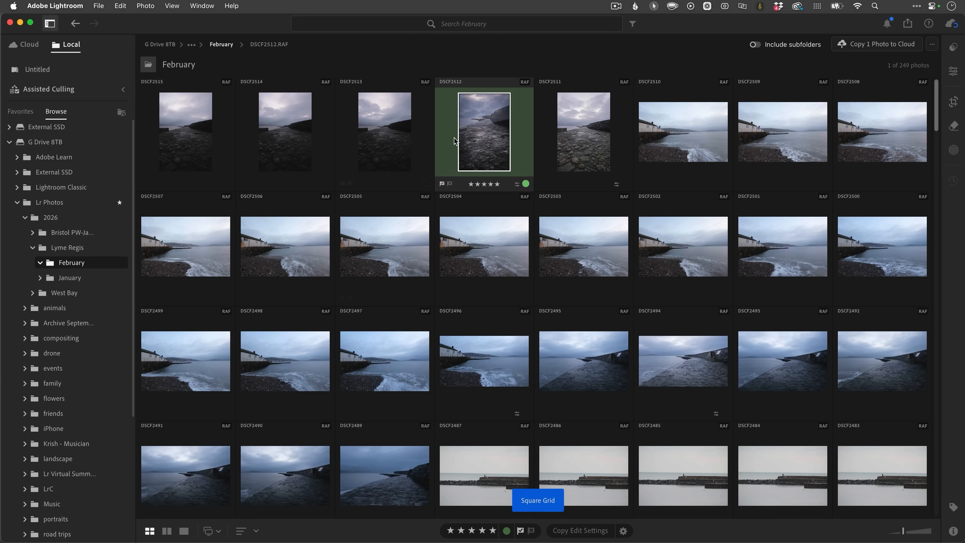
{"action": "right_click", "coordinate": [482, 137]}
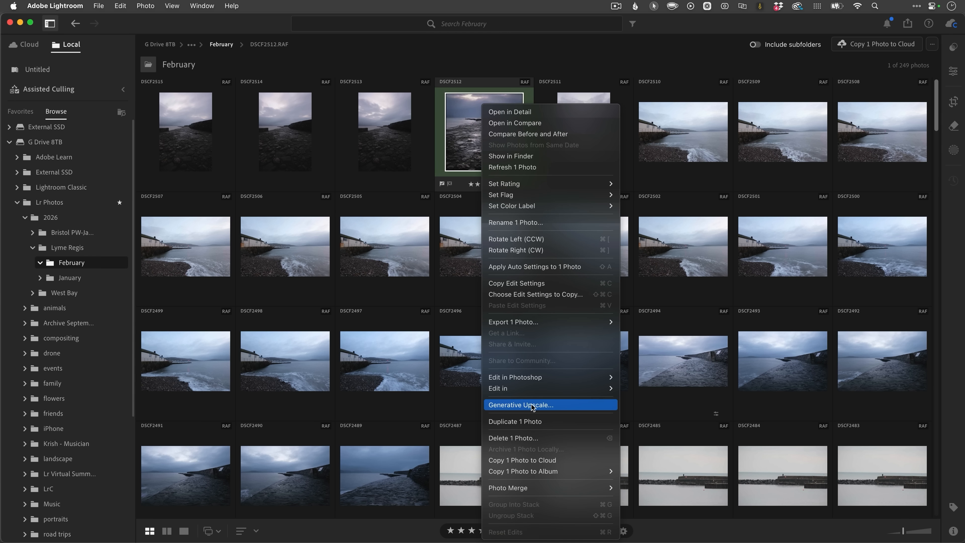
{"action": "left_click", "coordinate": [463, 144]}
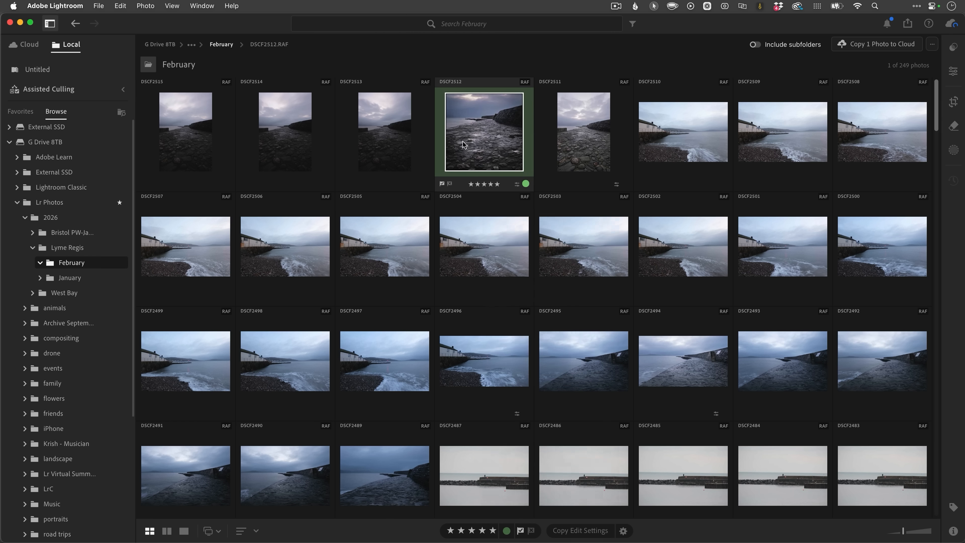
{"action": "double_click", "coordinate": [471, 151]}
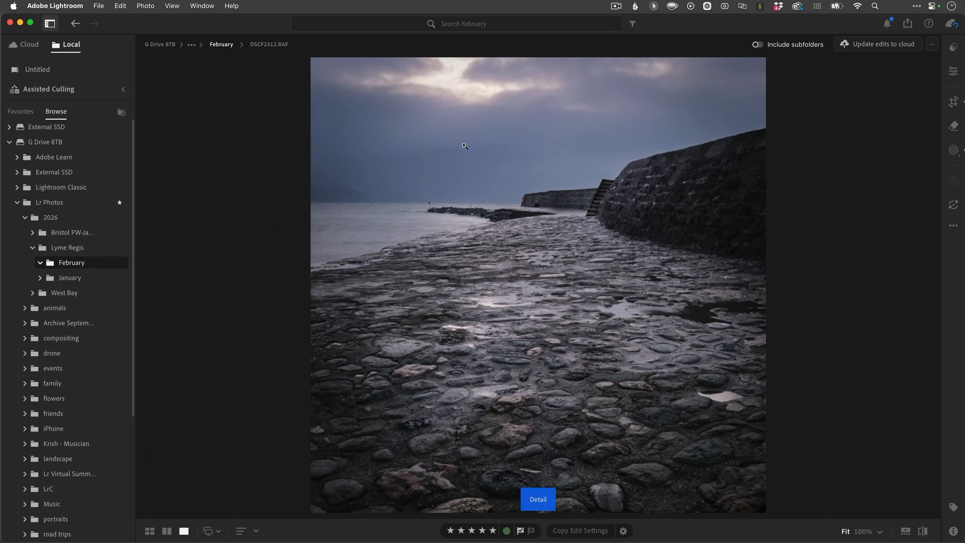
Open Generative Upscale for the cropped photo and compare the final sizes of the 2x and 4x options.
{"action": "right_click", "coordinate": [534, 266]}
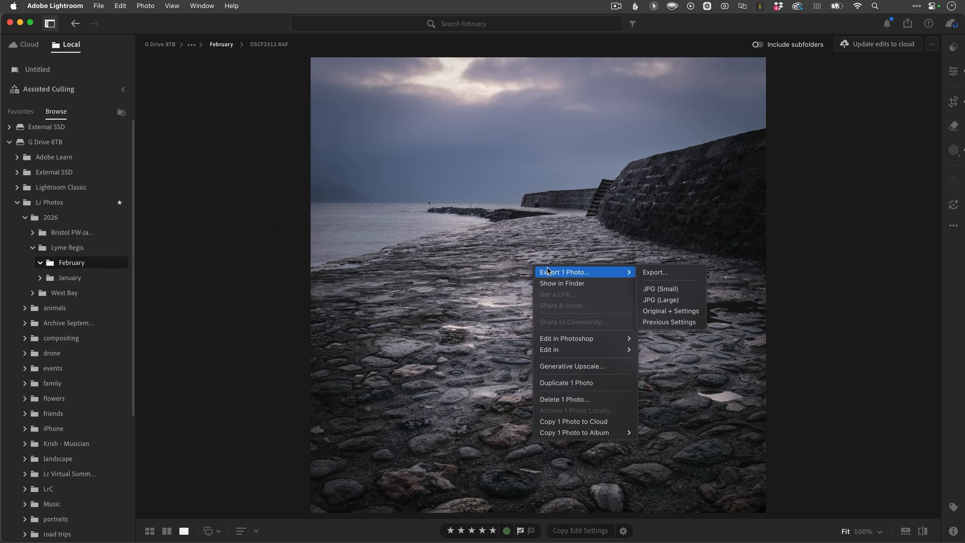
{"action": "left_click", "coordinate": [562, 371]}
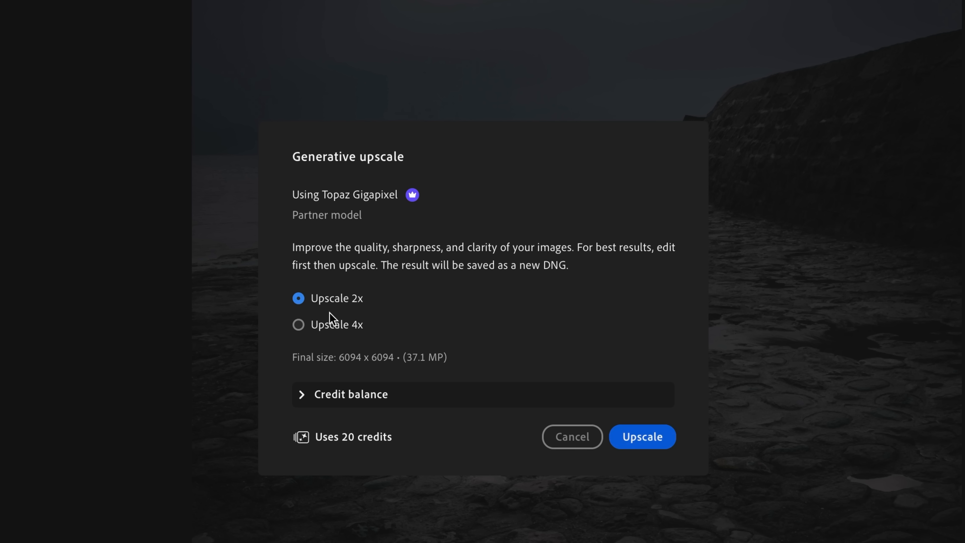
{"action": "left_click", "coordinate": [298, 325]}
{"action": "left_click", "coordinate": [298, 301]}
{"action": "left_click", "coordinate": [299, 327]}
{"action": "left_click", "coordinate": [298, 299]}
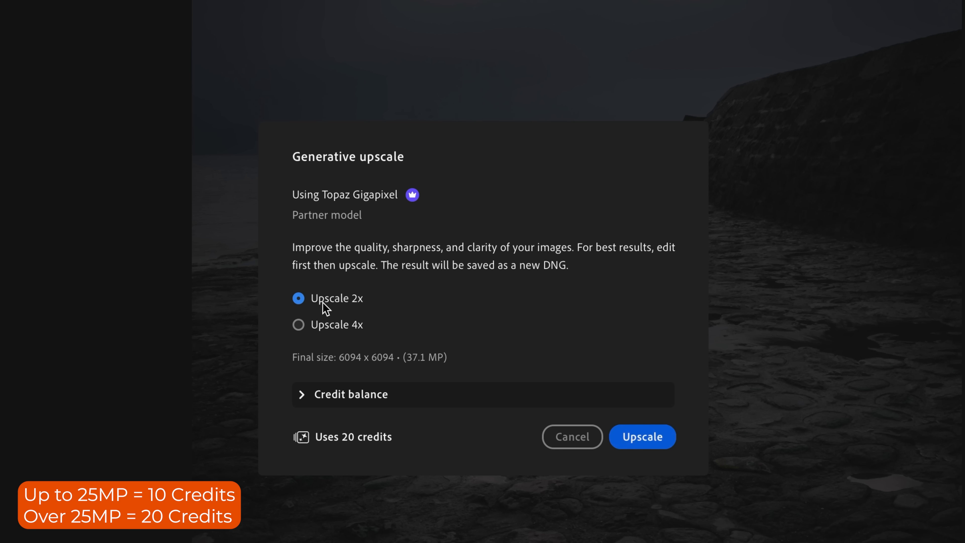
Choose Upscale 4x, check the generative credit balance, and run the upscale.
{"action": "left_click", "coordinate": [299, 325]}
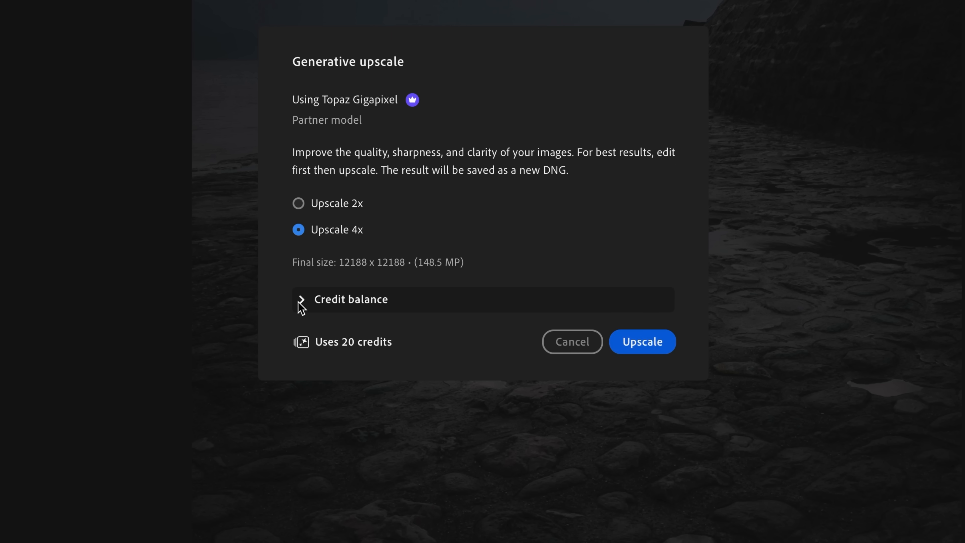
{"action": "left_click", "coordinate": [301, 300]}
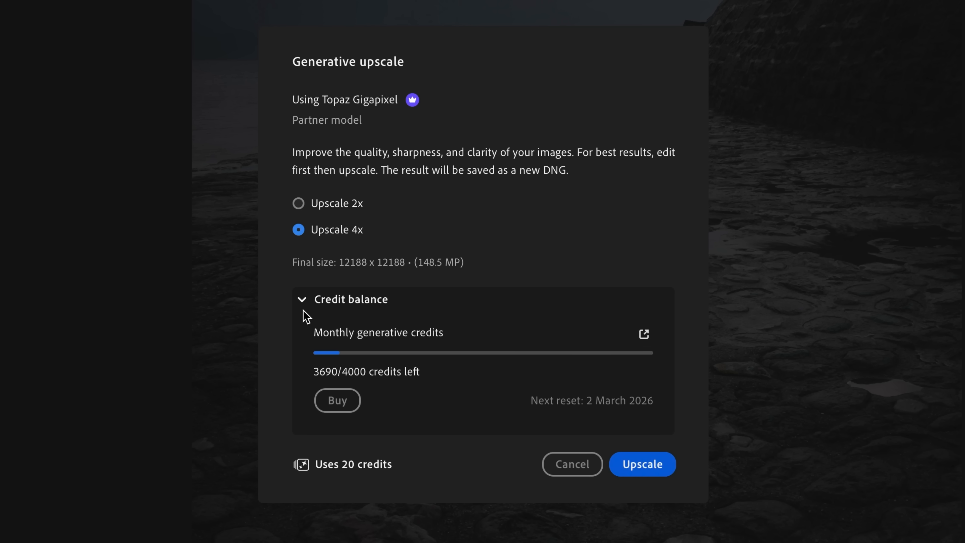
{"action": "left_click", "coordinate": [300, 301]}
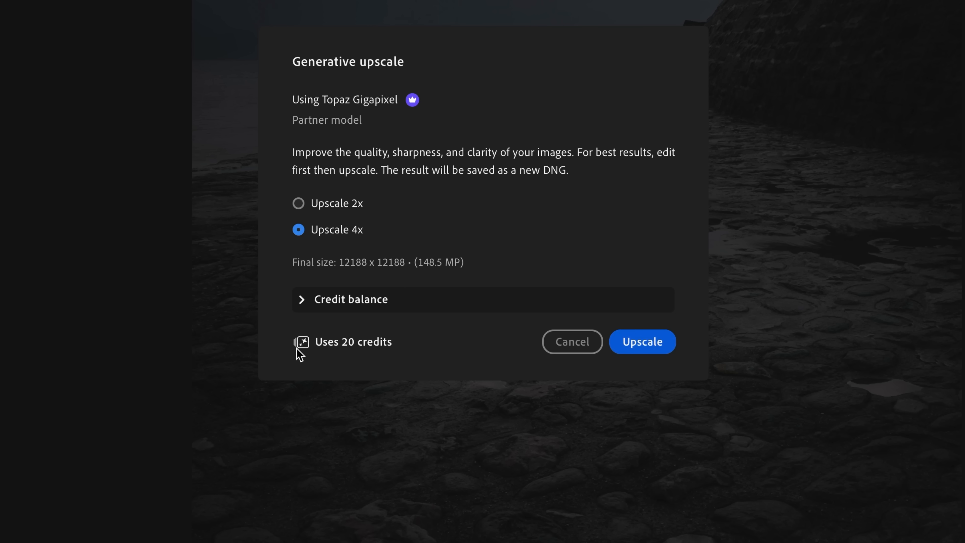
{"action": "left_click", "coordinate": [642, 341]}
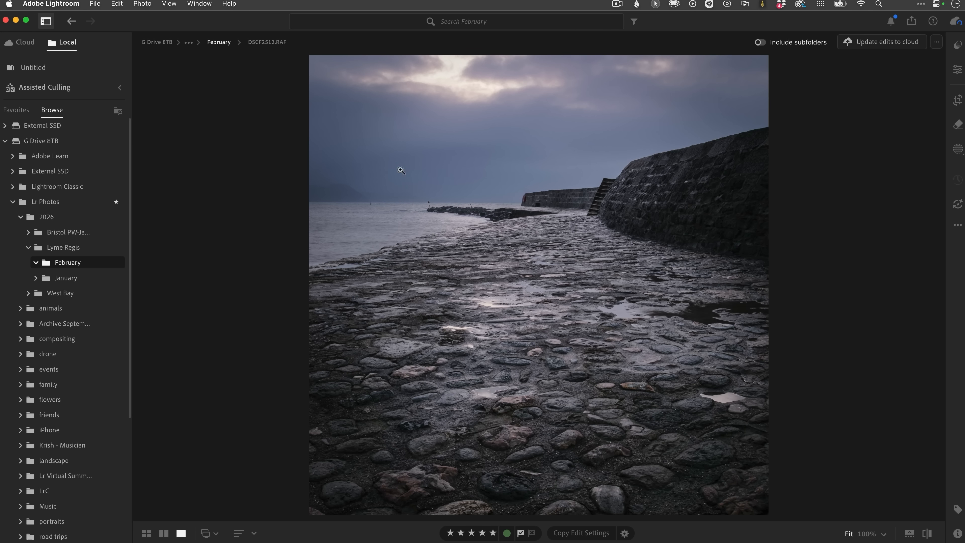
Open the 4x upscaled DNG from the February folder's grid and check its file info.
{"action": "key", "text": "g"}
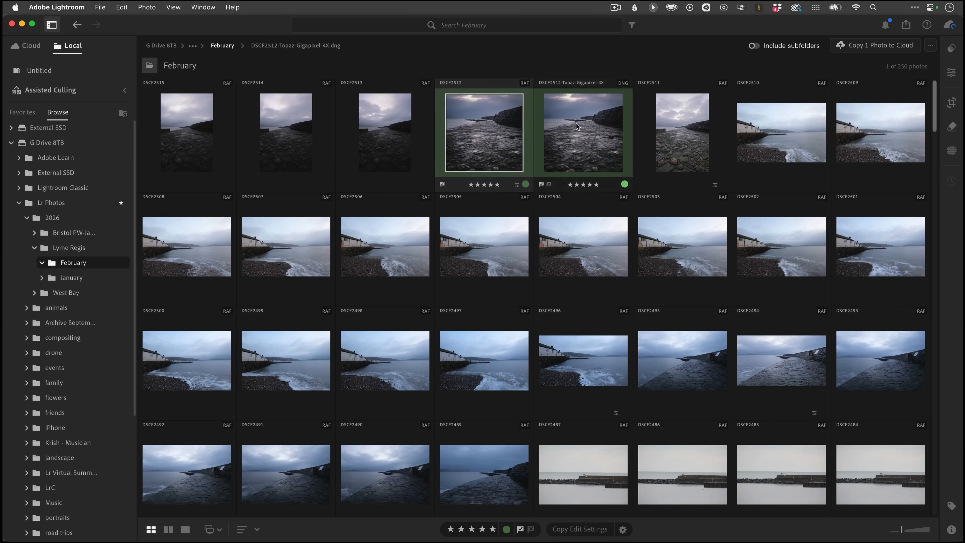
{"action": "double_click", "coordinate": [524, 179]}
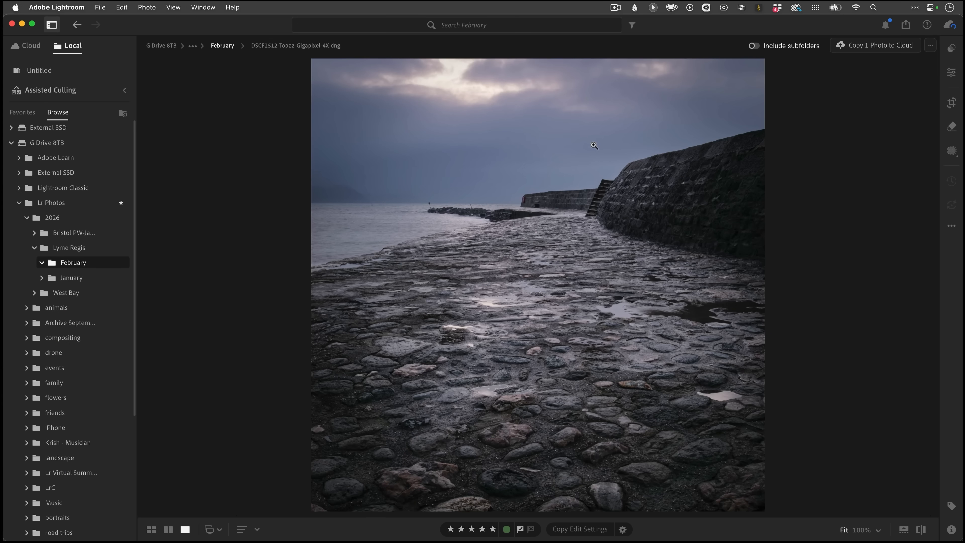
{"action": "key", "text": "i"}
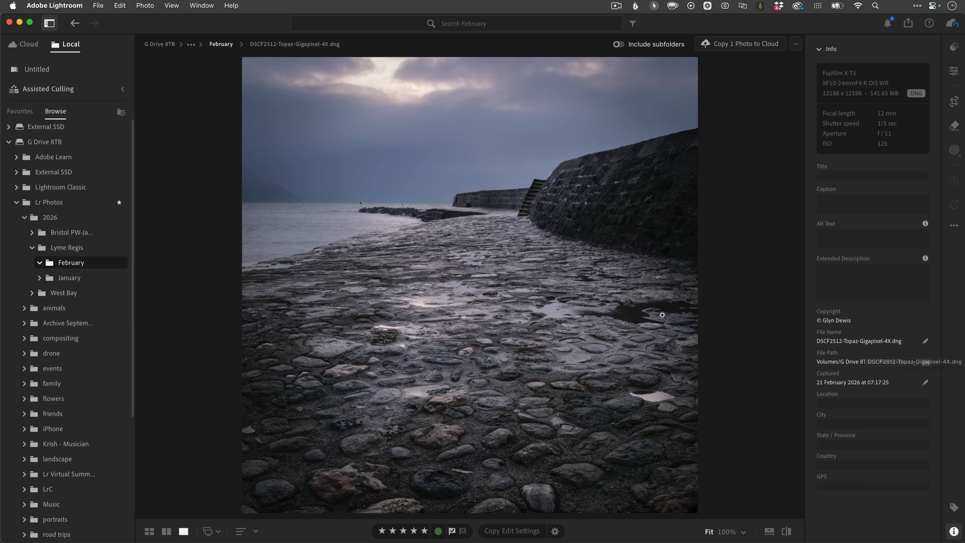
Examine the editing and masking controls offered for the upscaled DNG, and review its grid thumbnail and file info.
{"action": "key", "text": "g"}
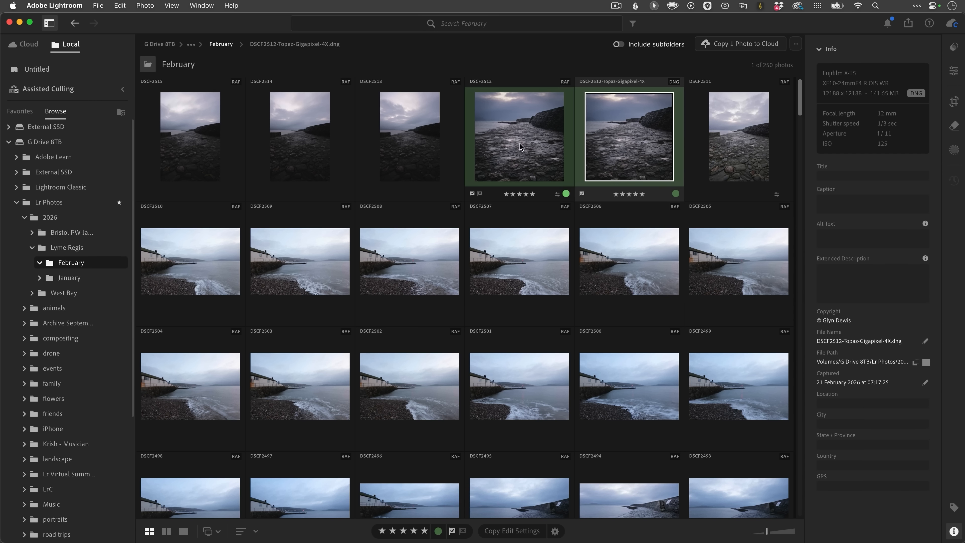
{"action": "double_click", "coordinate": [626, 123]}
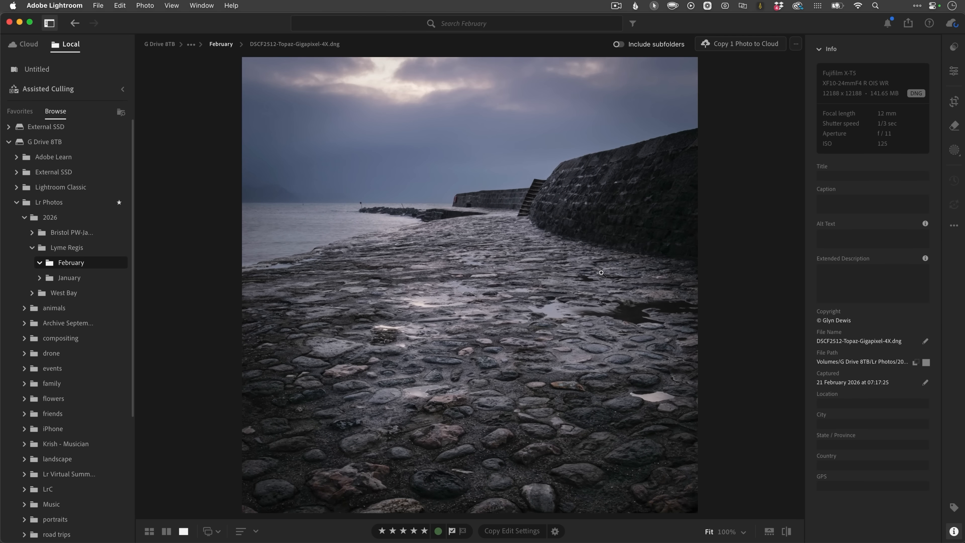
{"action": "left_click", "coordinate": [953, 72]}
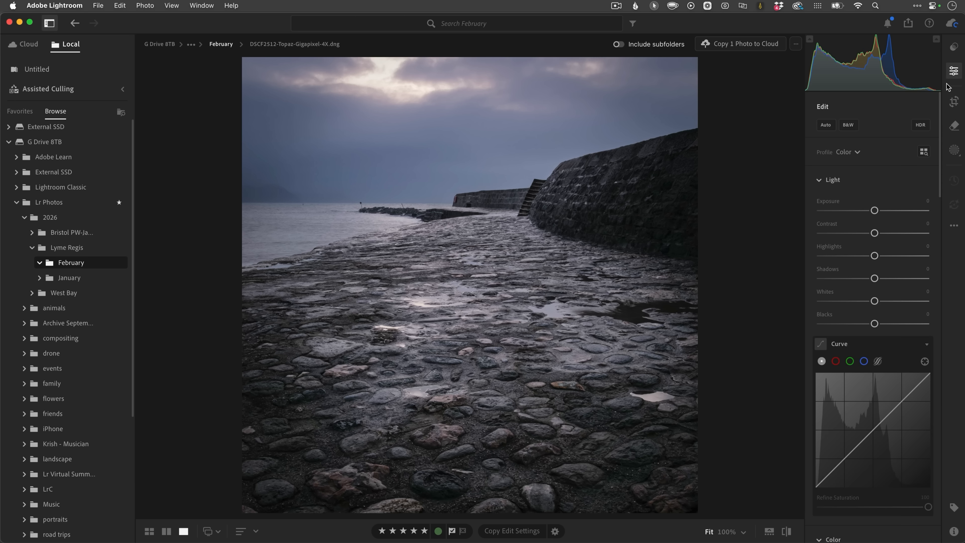
{"action": "left_click", "coordinate": [955, 151]}
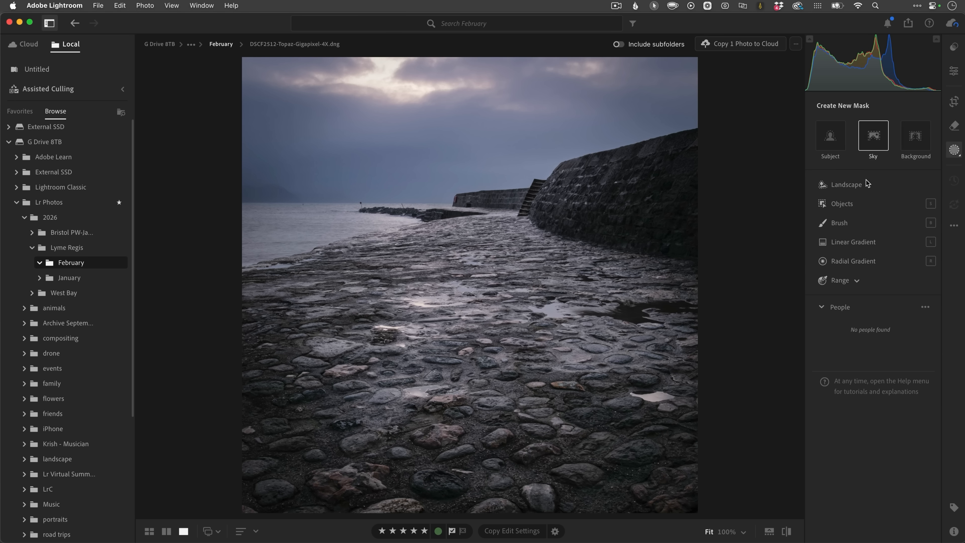
{"action": "left_click", "coordinate": [954, 74]}
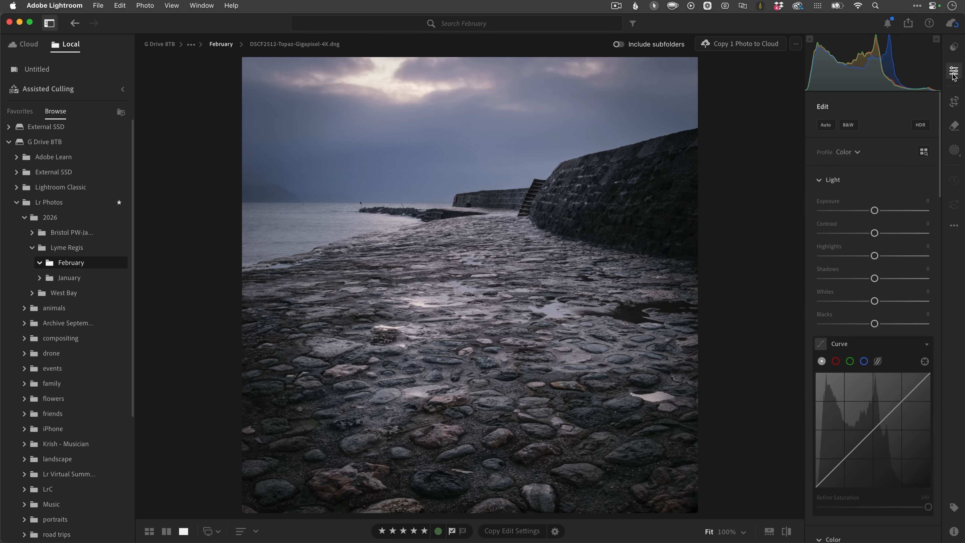
{"action": "key", "text": "shift+g"}
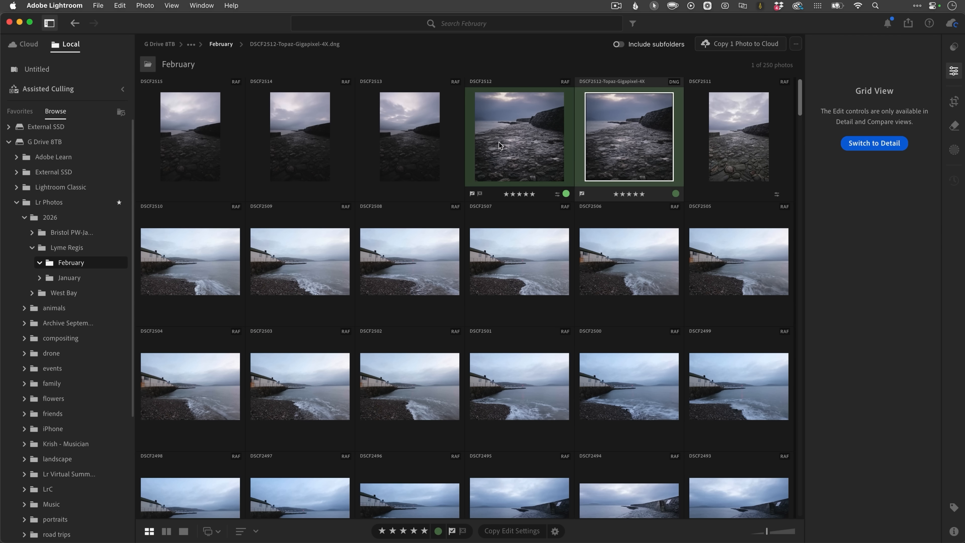
{"action": "key", "text": "d"}
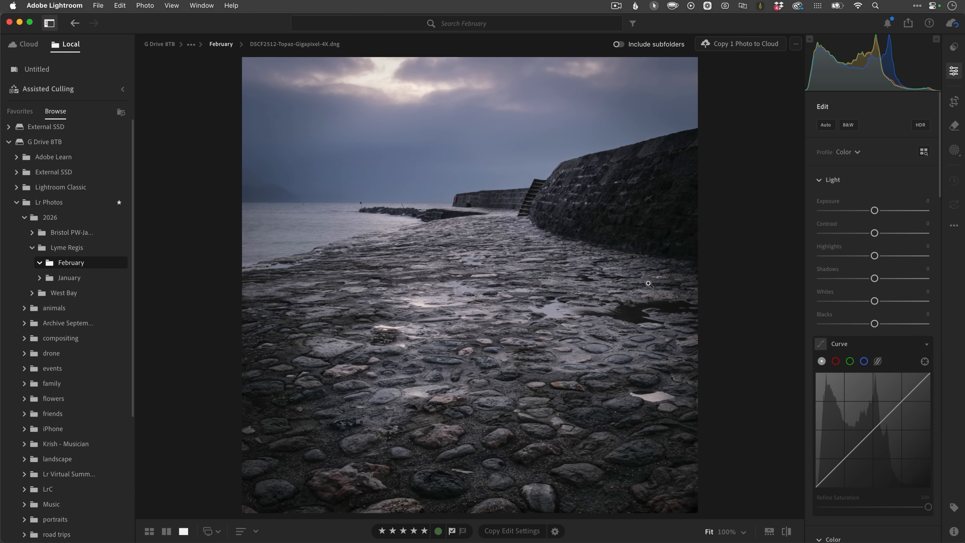
{"action": "key", "text": "i"}
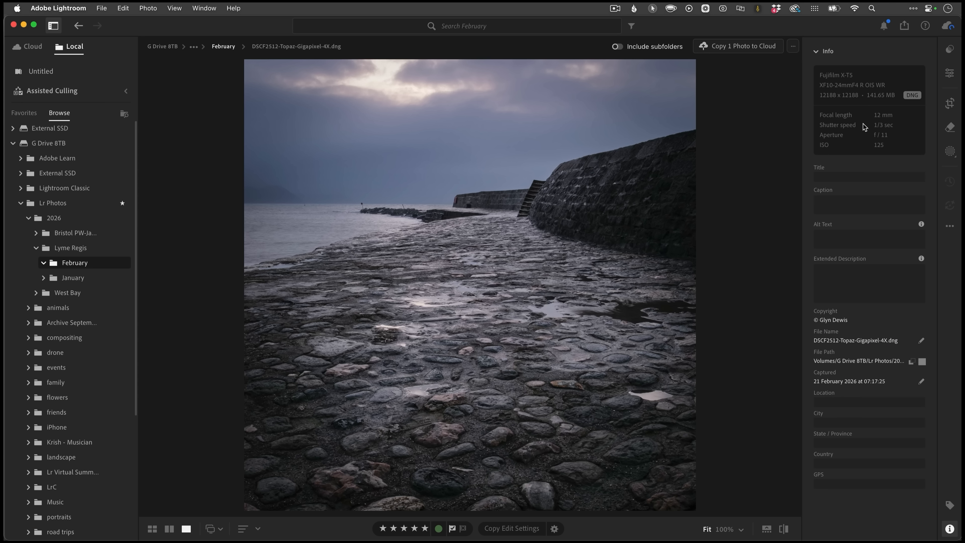
Switch to the cloud version of the photo and crop it to a 1 x 1 square around the cobbles and harbour wall.
{"action": "left_click", "coordinate": [33, 48]}
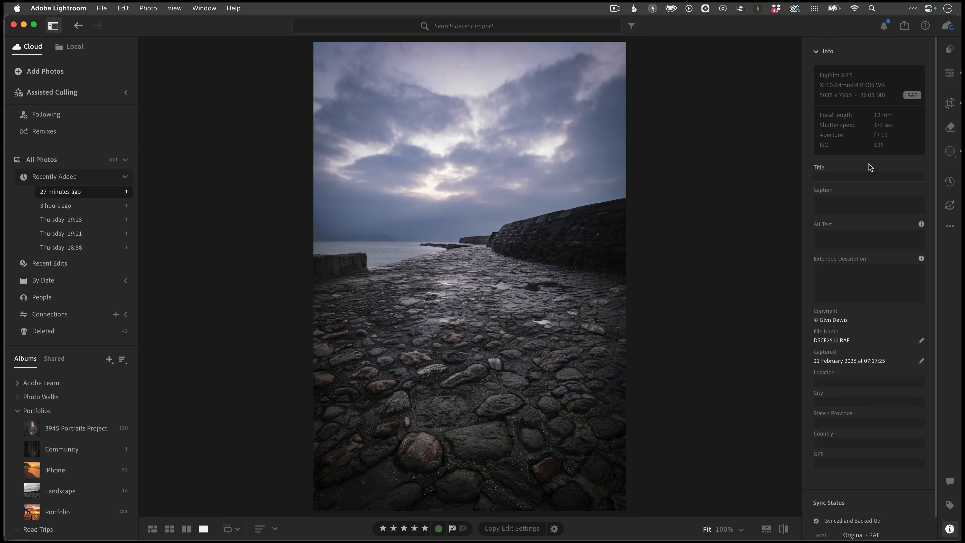
{"action": "left_click", "coordinate": [950, 103]}
{"action": "left_click", "coordinate": [851, 128]}
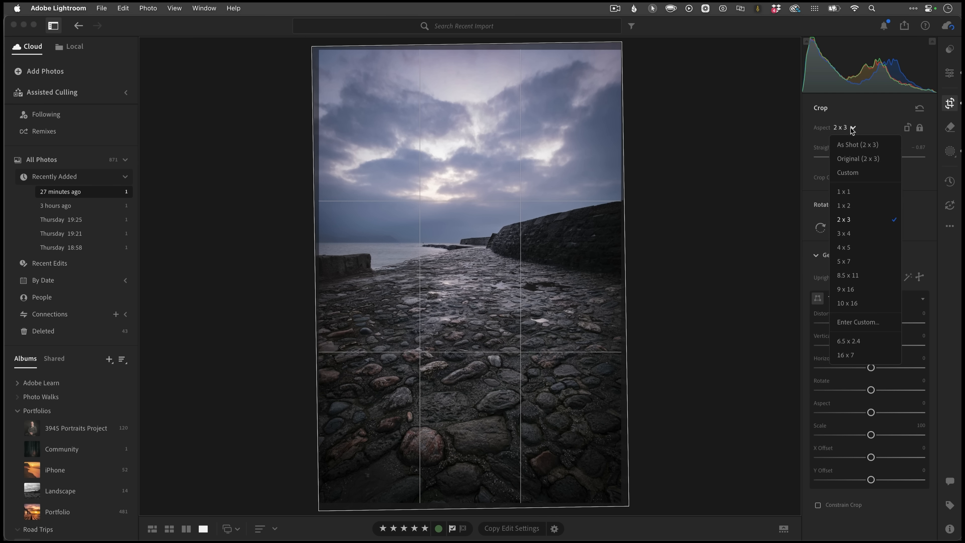
{"action": "left_click", "coordinate": [844, 192]}
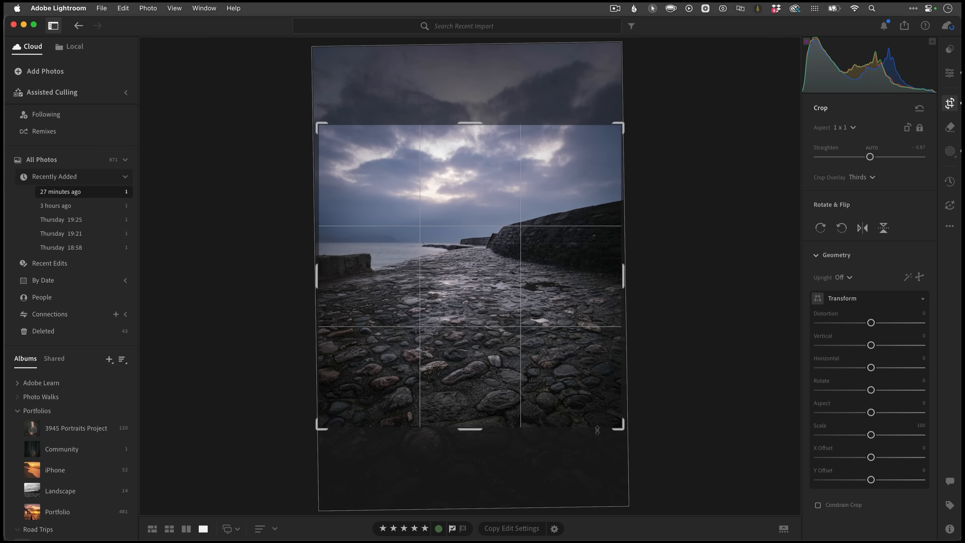
{"action": "left_click_drag", "start_coordinate": [618, 429], "coordinate": [564, 374]}
{"action": "left_click_drag", "start_coordinate": [479, 282], "coordinate": [480, 281]}
{"action": "key", "text": "Return"}
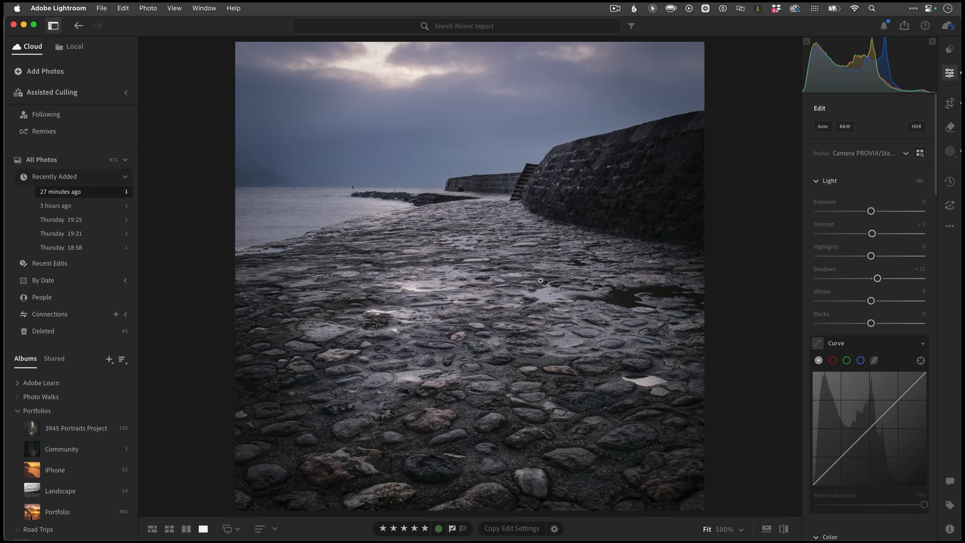
Open Generative Upscale for the cropped cloud photo and enable Create stack.
{"action": "left_click", "coordinate": [148, 9]}
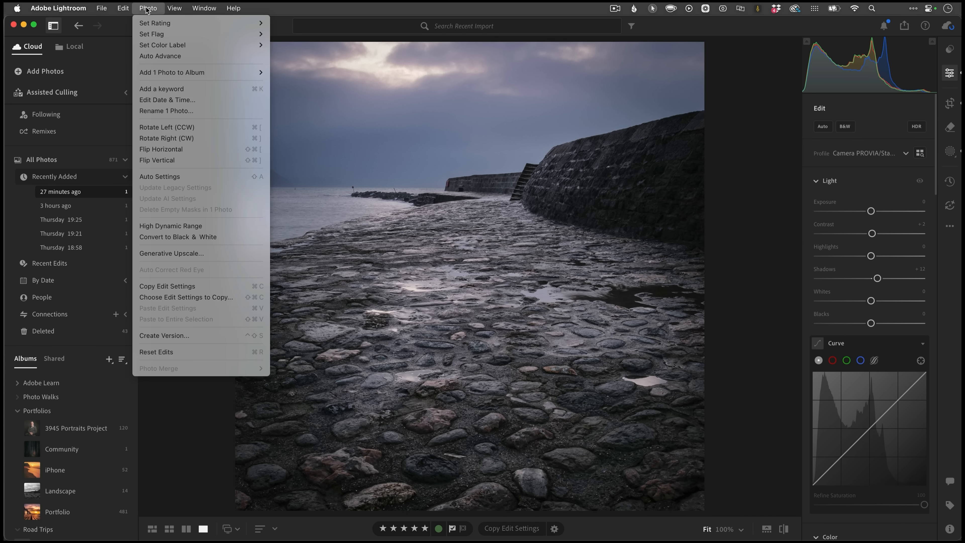
{"action": "left_click", "coordinate": [190, 255]}
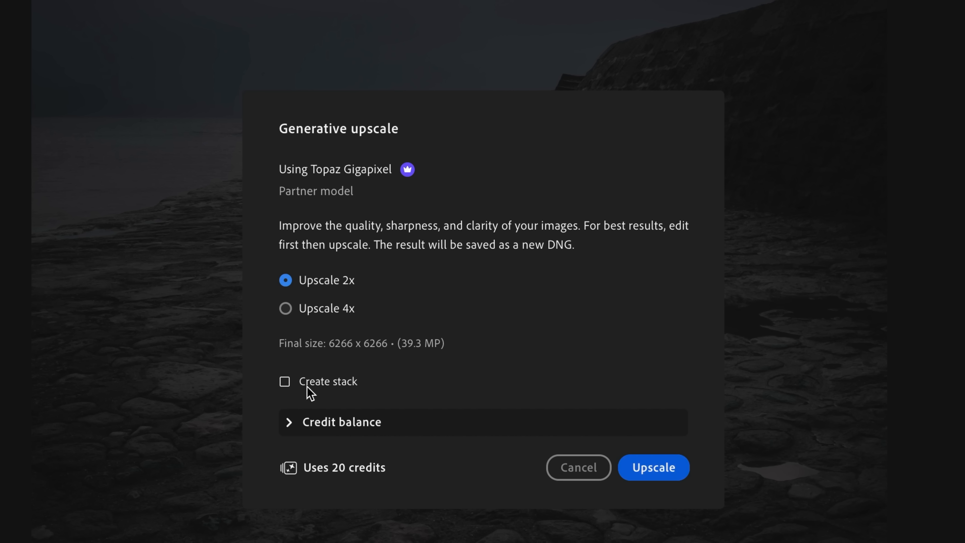
{"action": "left_click", "coordinate": [284, 383]}
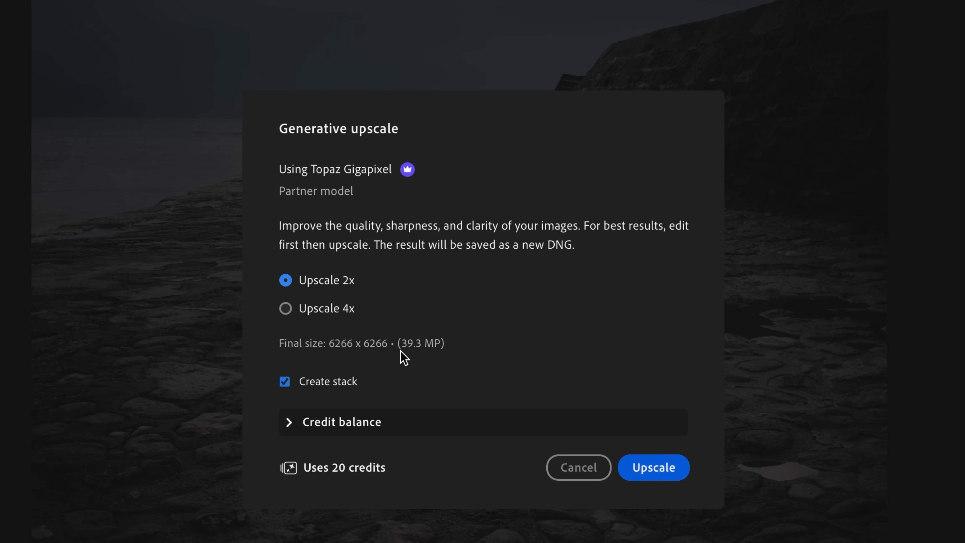